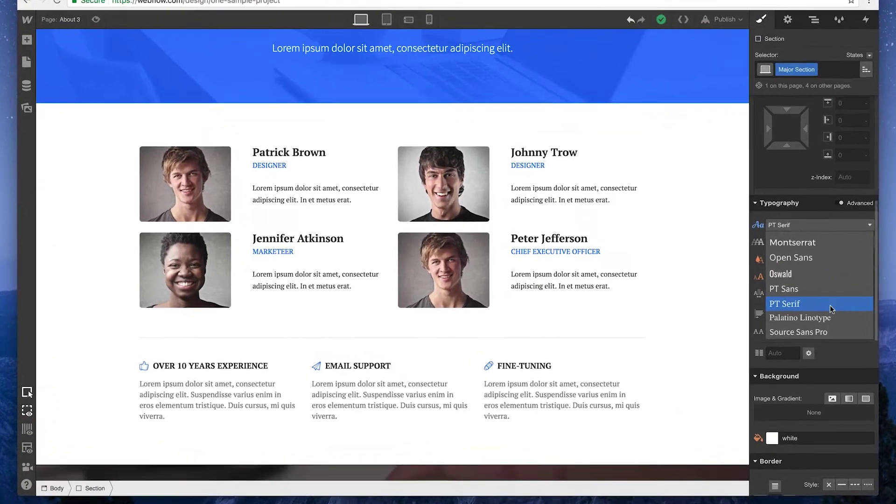
Apply Source Sans Pro to the team section and inspect the Chief Executive Officer title's font
left_click(836, 332)
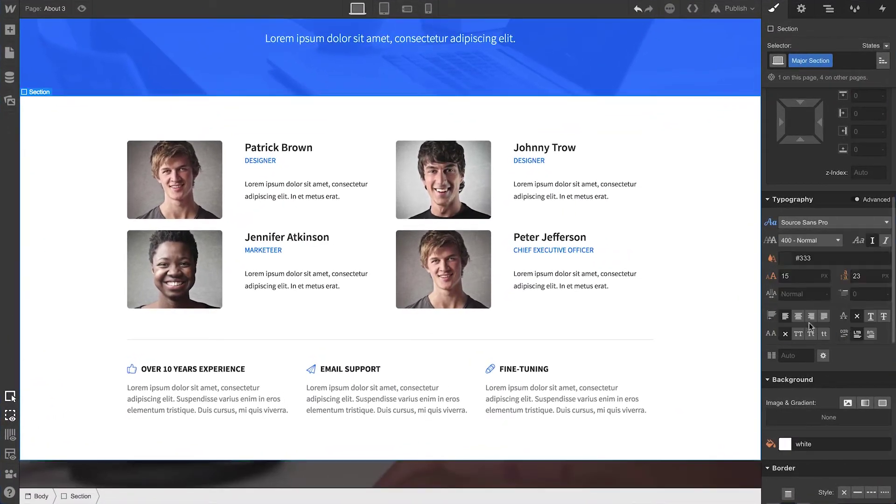
left_click(584, 248)
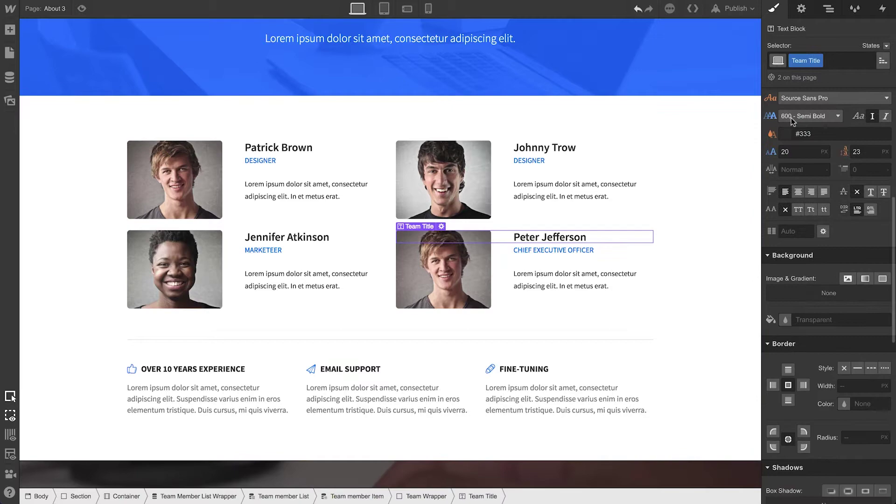
left_click(803, 99)
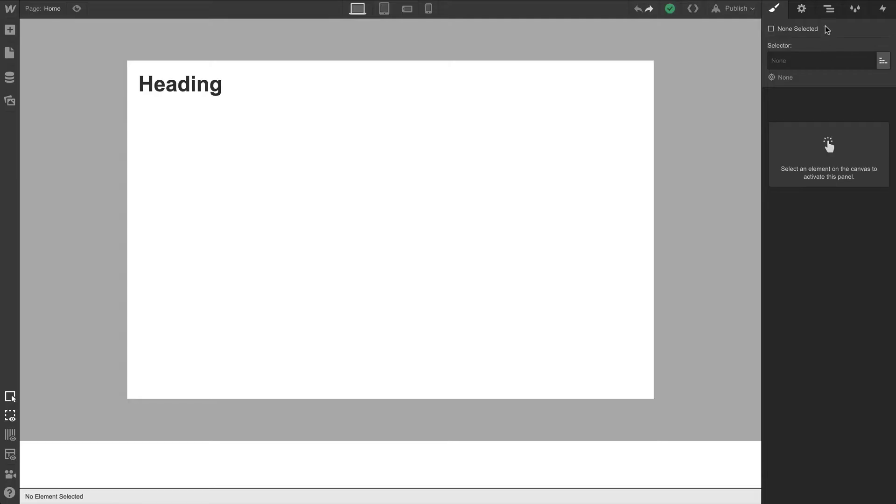
Select the Section's Container in the Navigator and drop a Paragraph beneath the Heading
left_click(828, 10)
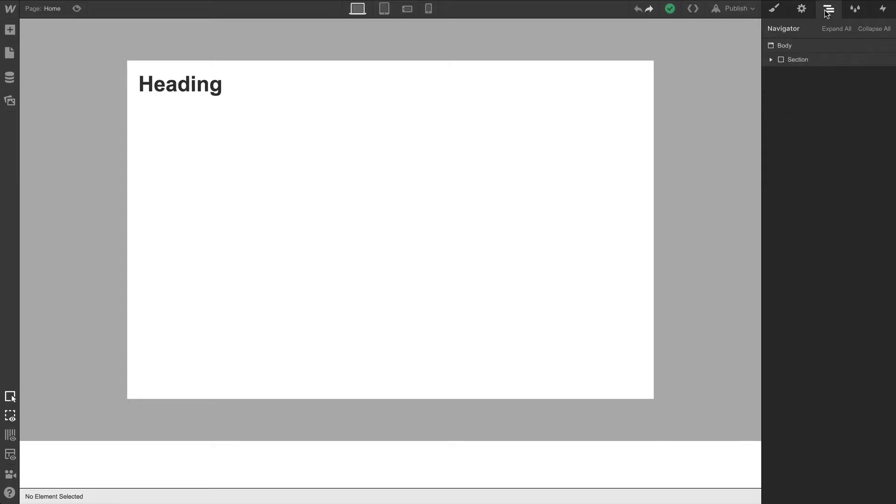
left_click(772, 60)
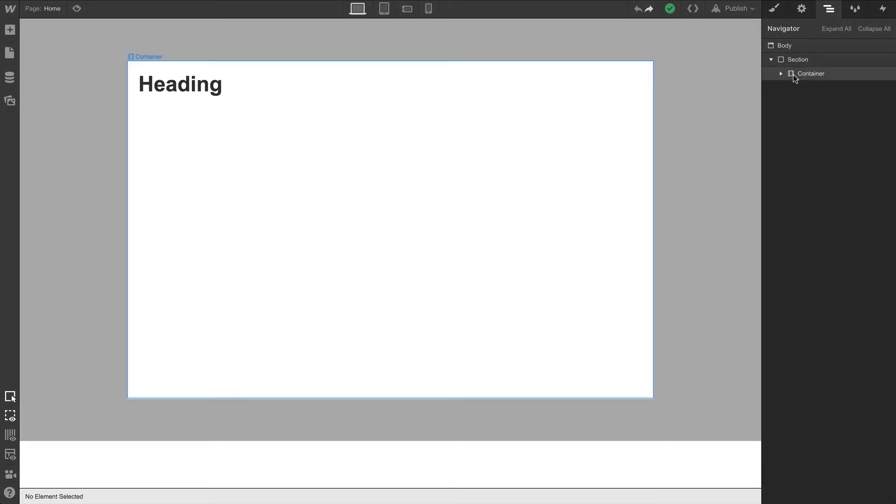
left_click(795, 76)
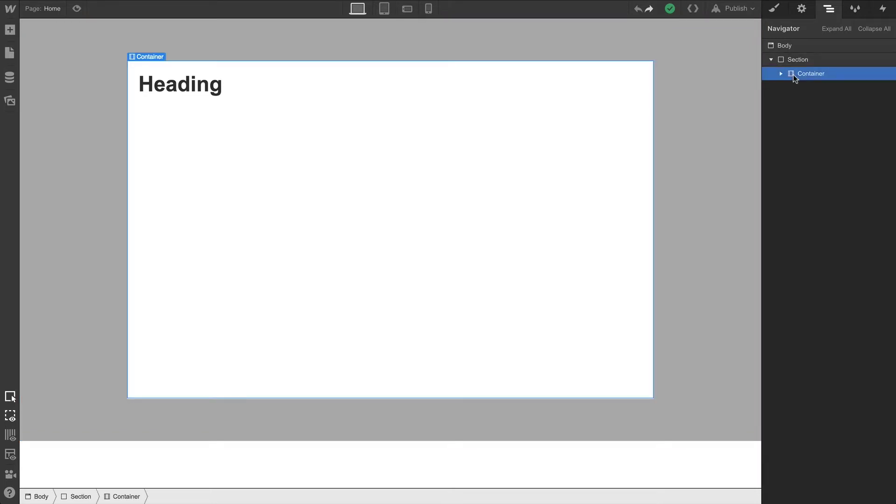
left_click(16, 31)
left_click_drag(91, 287, 219, 129)
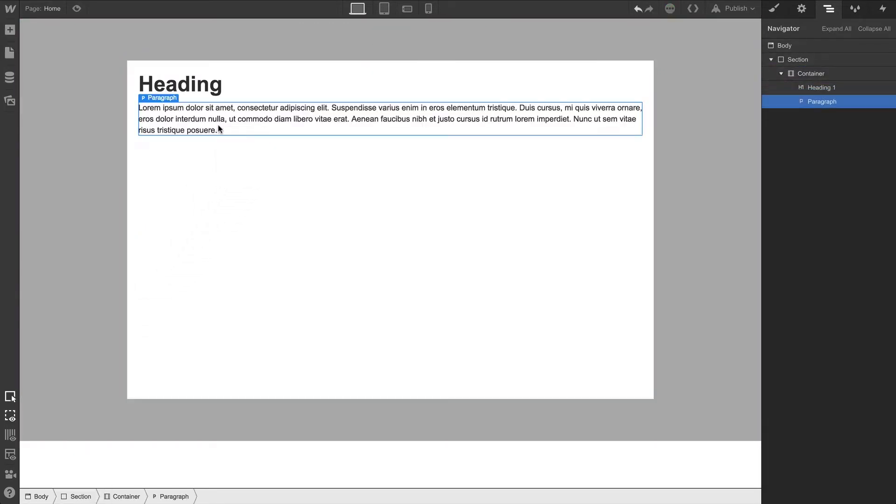
Check in the Style panel where the paragraph's font is inherited from
left_click(781, 12)
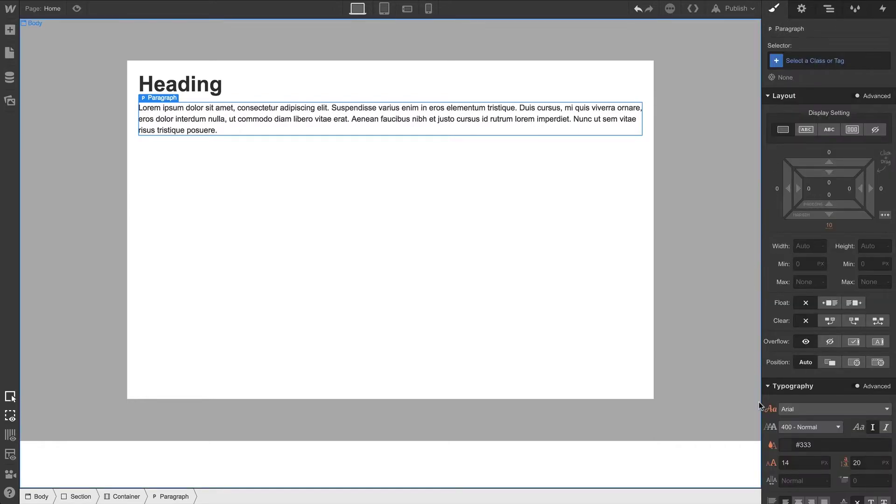
left_click(771, 410)
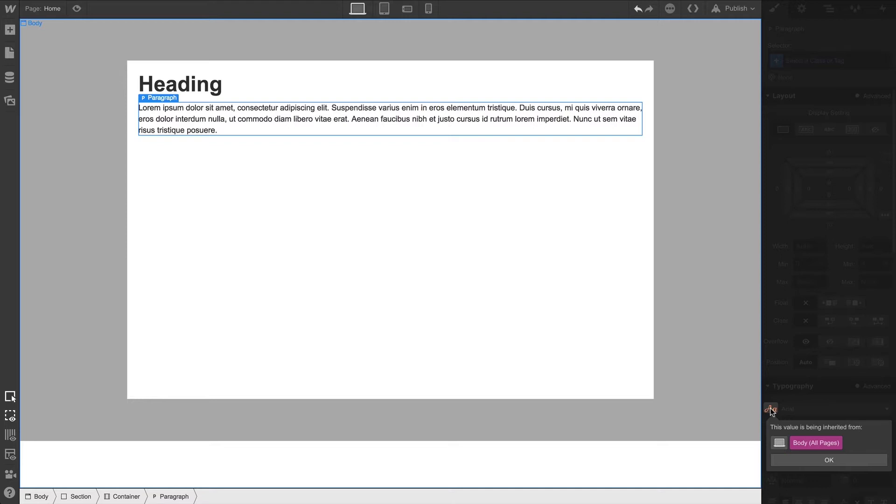
left_click(770, 408)
Select the page body and change its font from Arial to Droid Sans
left_click(719, 452)
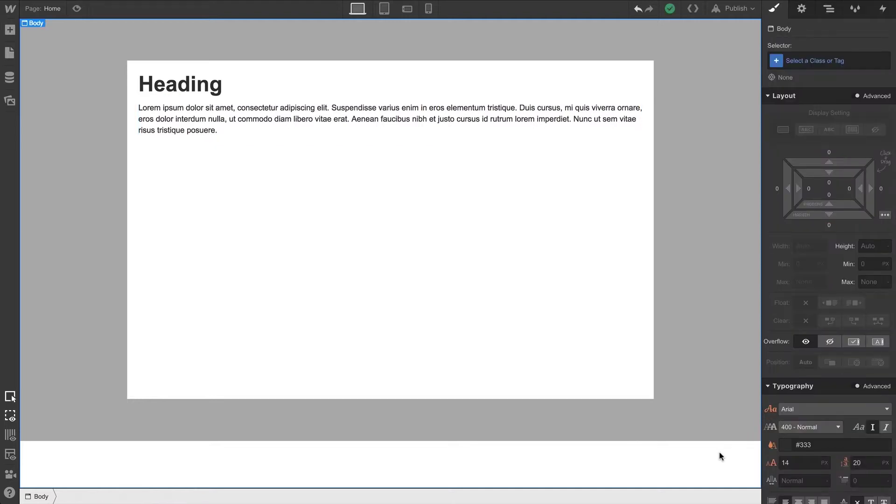
scroll(792, 404, "down", 1)
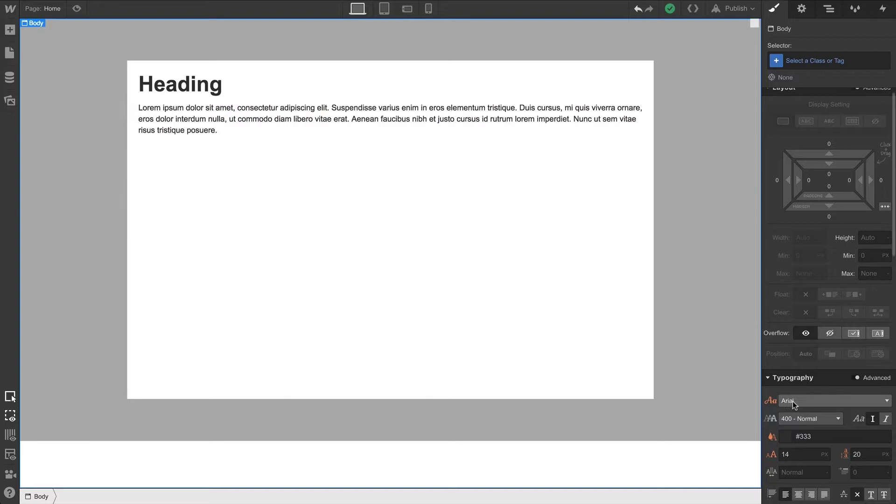
scroll(796, 401, "down", 2)
left_click(799, 356)
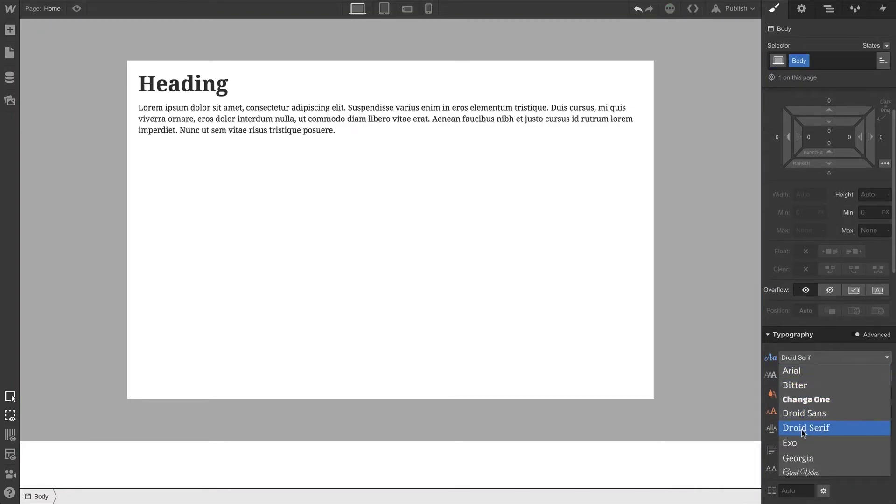
left_click(822, 413)
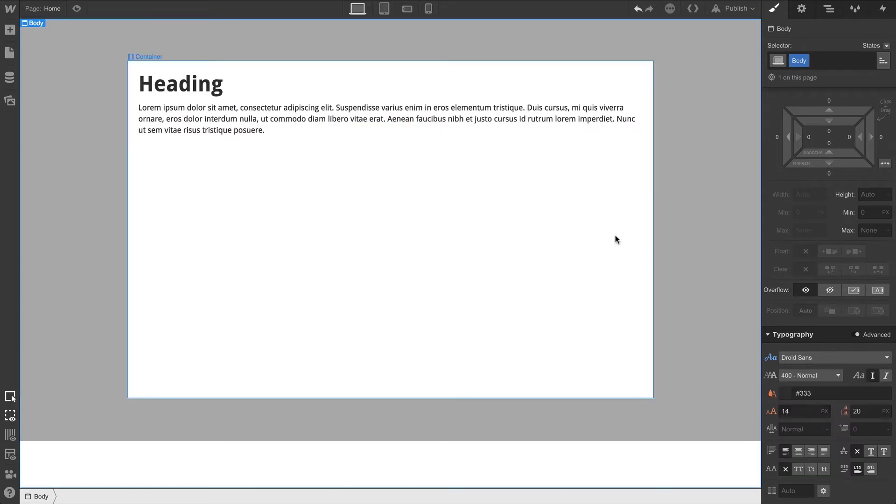
Select the main heading, keep its Droid Sans font, and confirm it inherits from Body
left_click(448, 82)
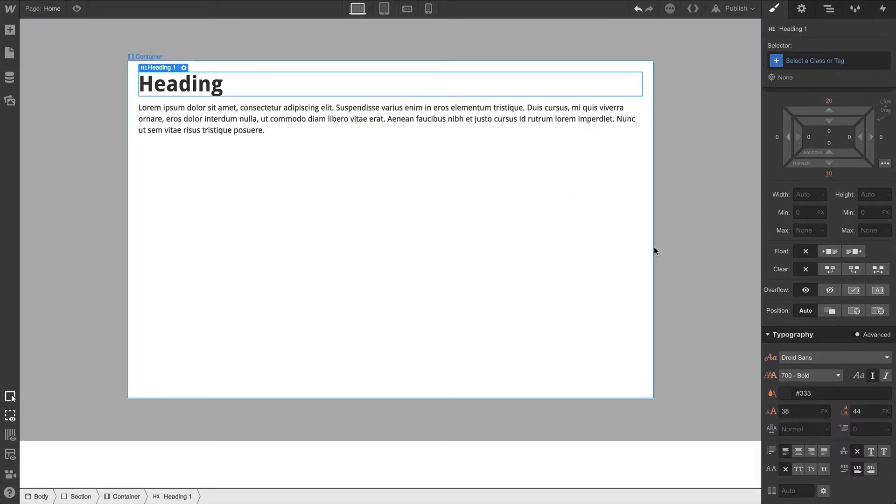
left_click(810, 357)
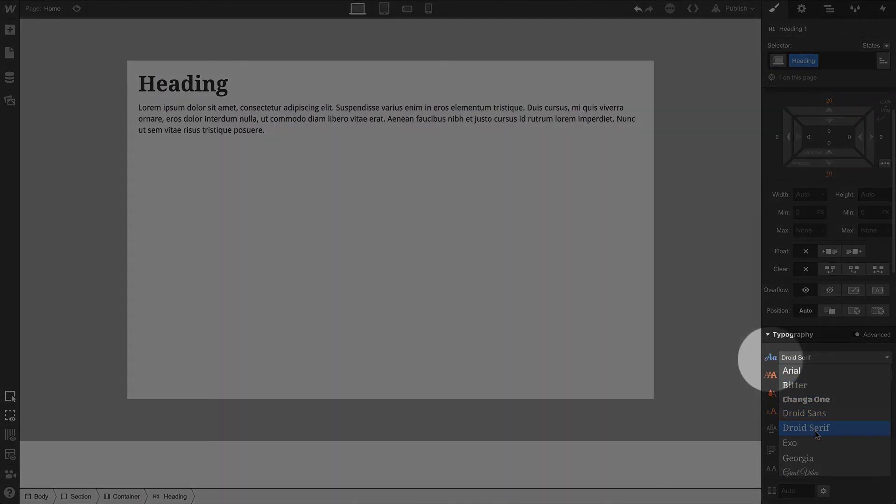
left_click(815, 430)
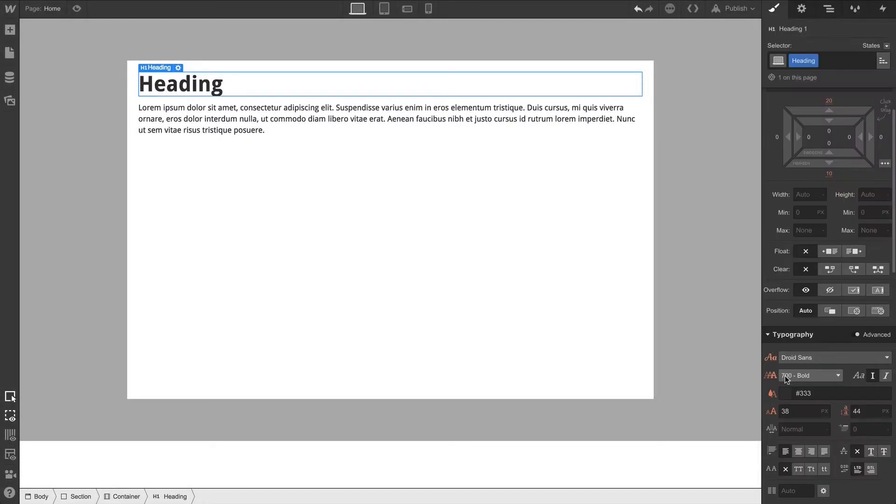
left_click(772, 358)
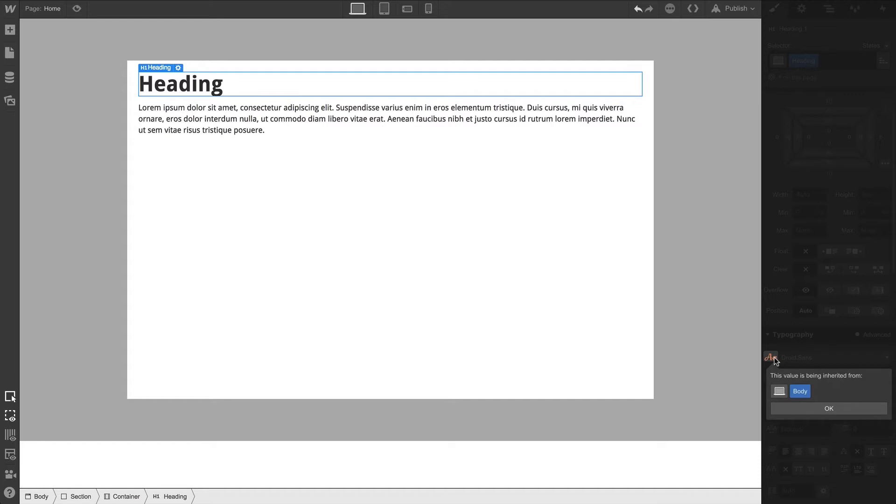
left_click(774, 357)
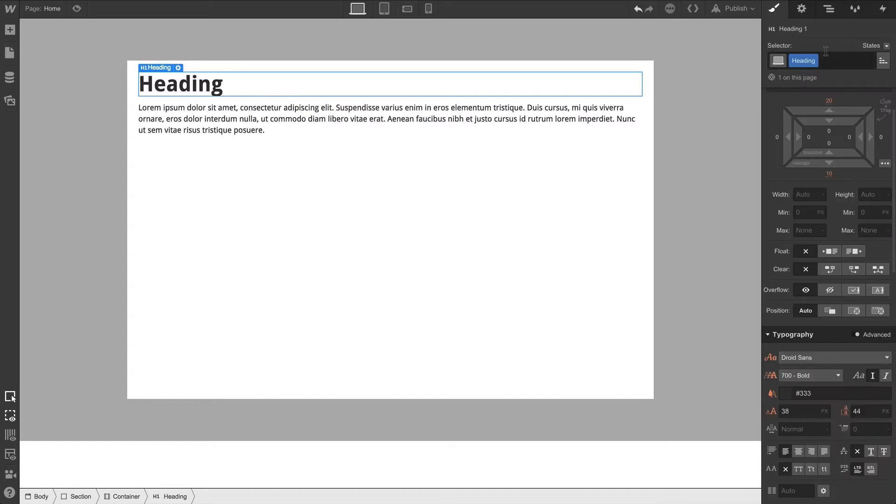
Select the page body and remove its Body class
left_click(829, 10)
left_click(808, 47)
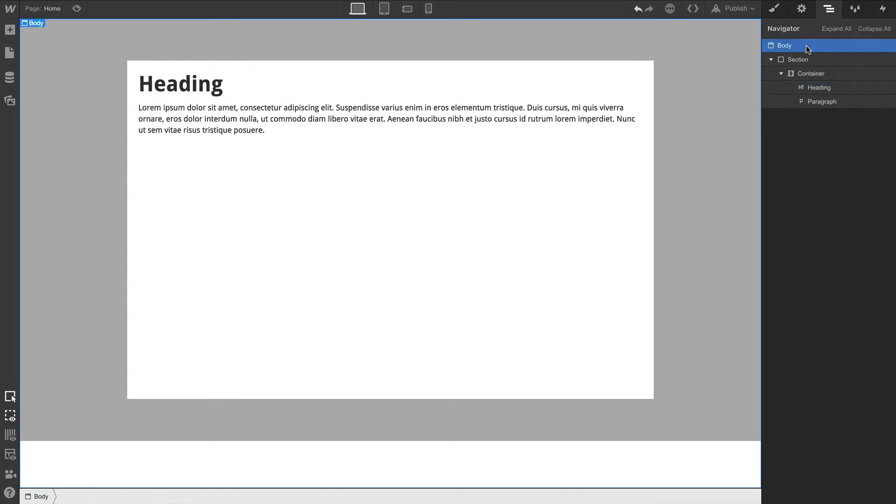
left_click(777, 9)
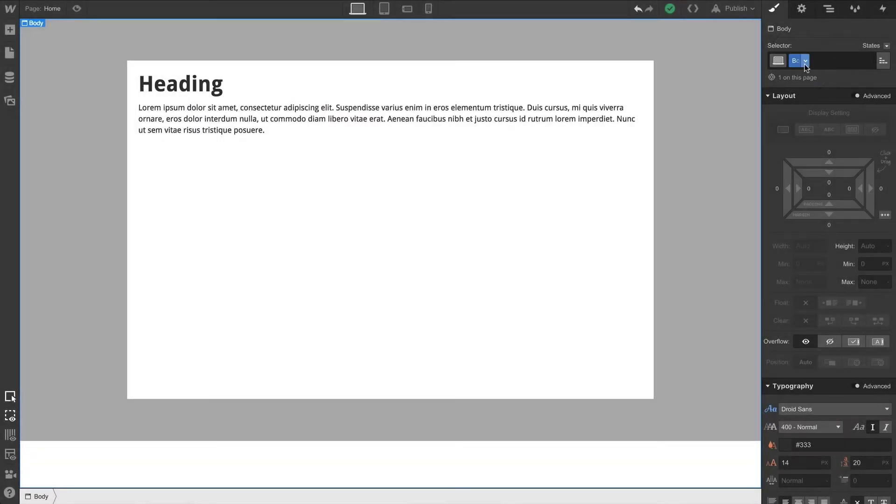
left_click(806, 61)
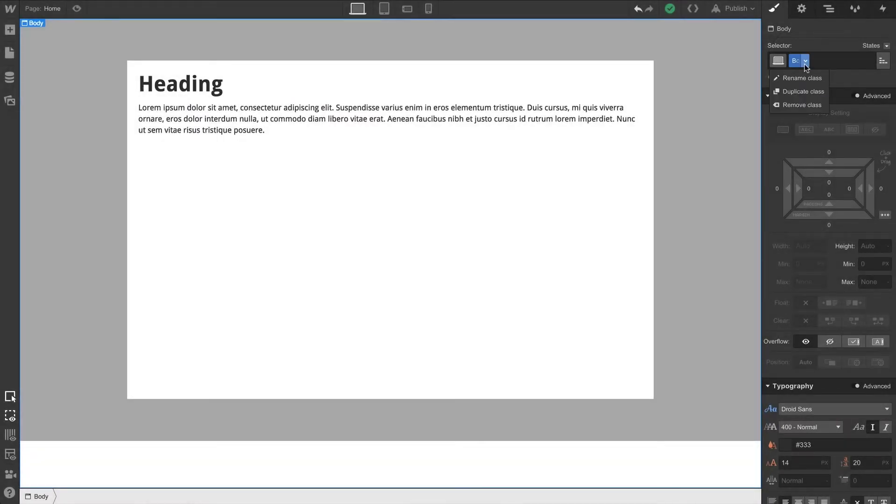
left_click(802, 105)
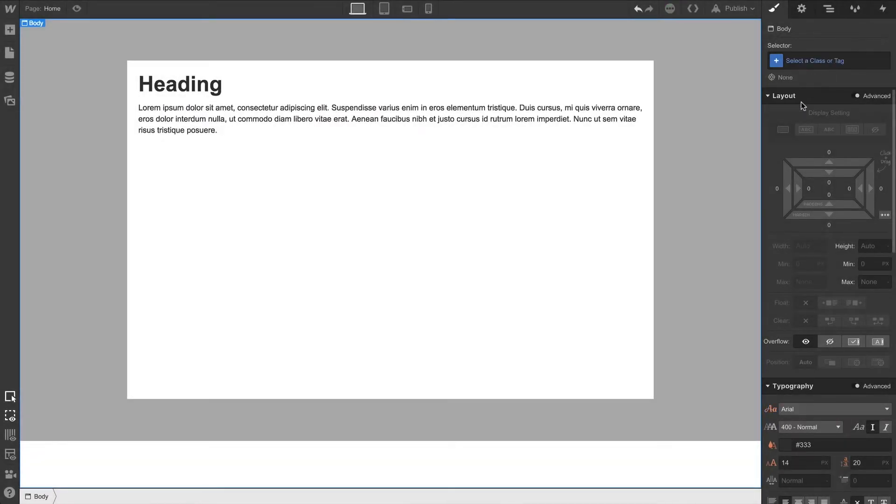
Switch to the Body (All Pages) tag and set its font to Droid Sans
left_click(816, 63)
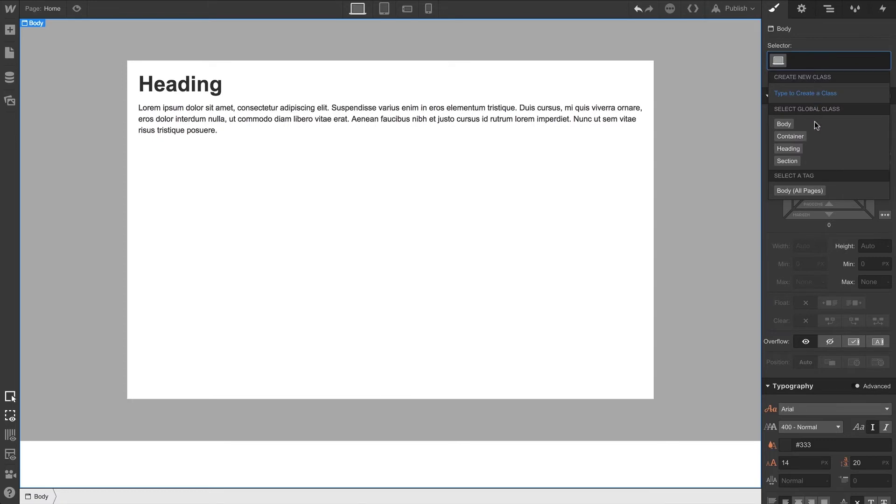
left_click(807, 191)
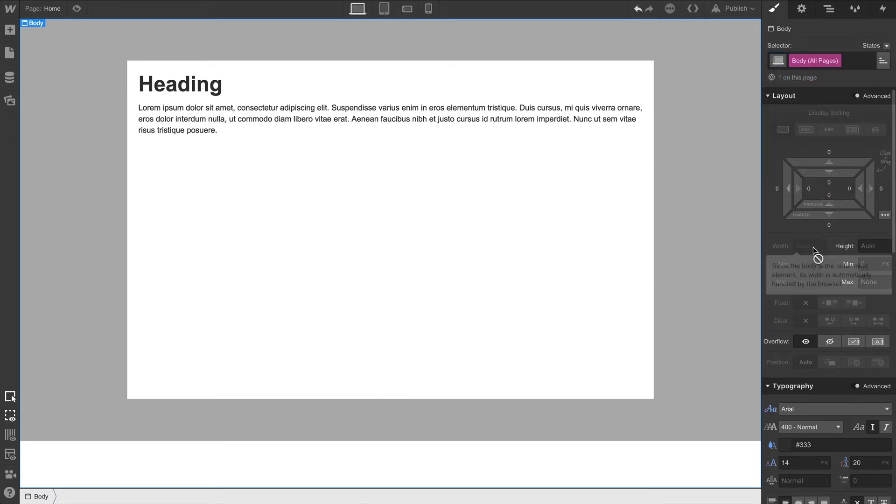
left_click(805, 407)
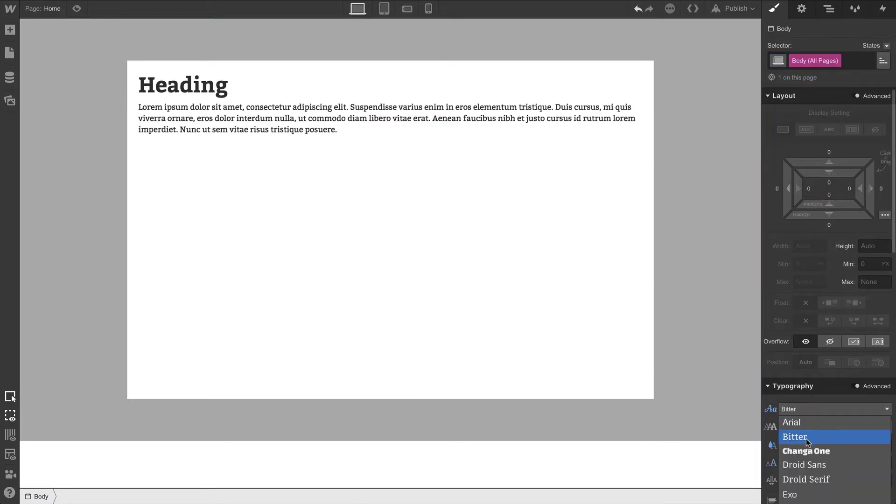
left_click(811, 464)
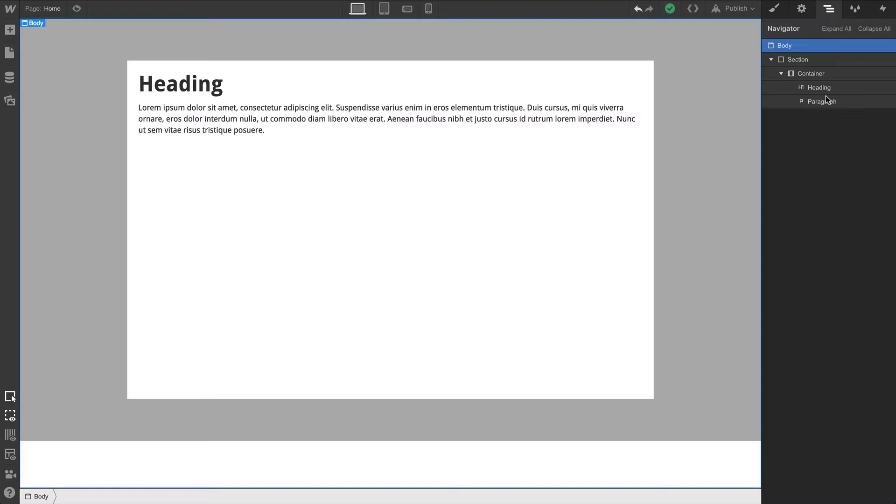
Select the Section and check where its Droid Sans font is inherited from
left_click(820, 61)
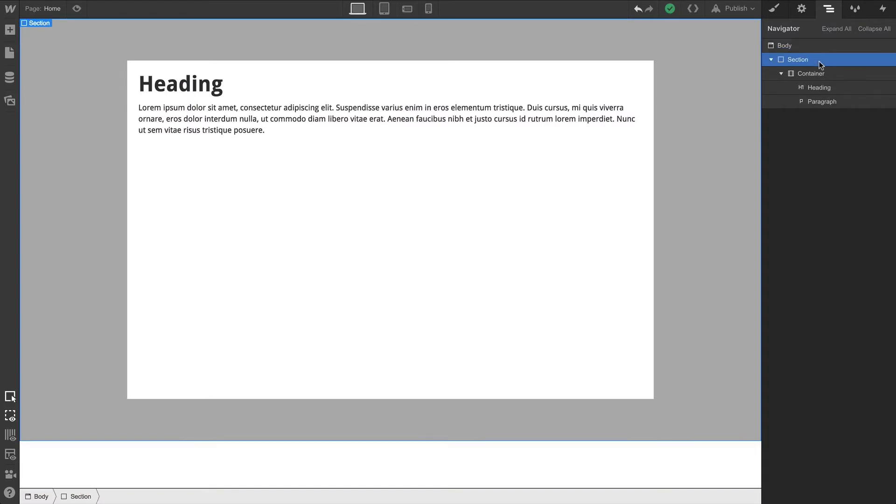
left_click(775, 8)
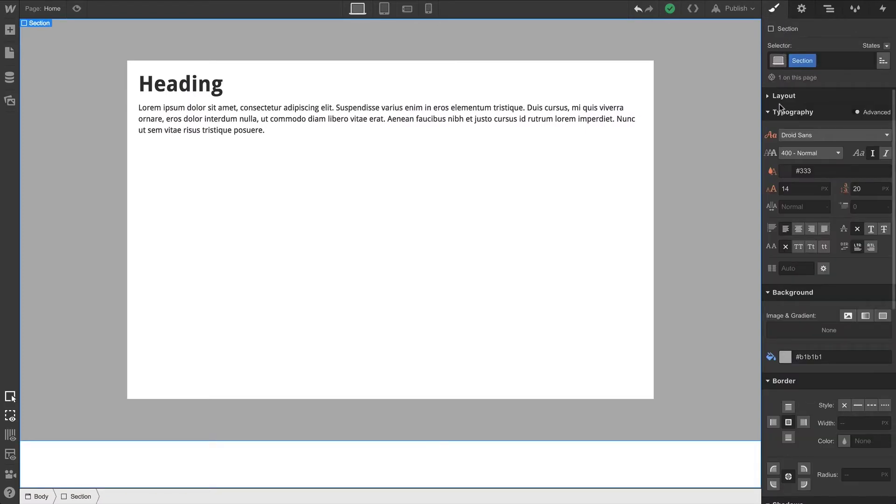
left_click(772, 136)
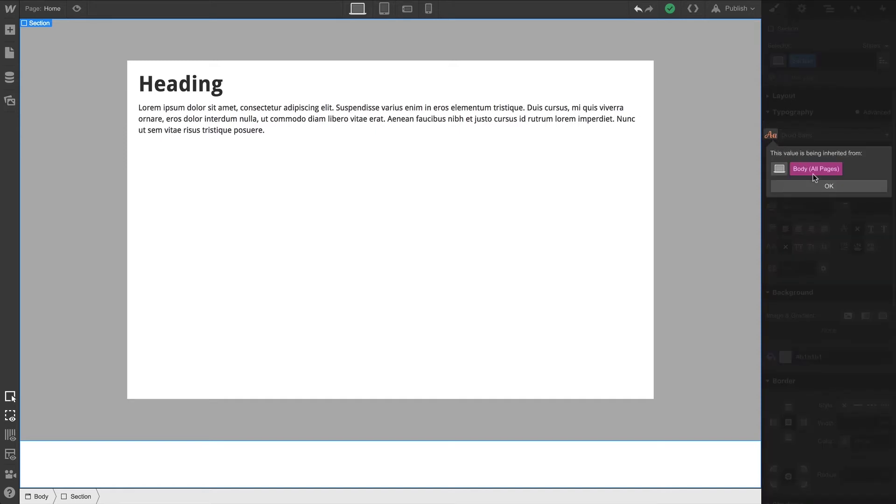
left_click(820, 184)
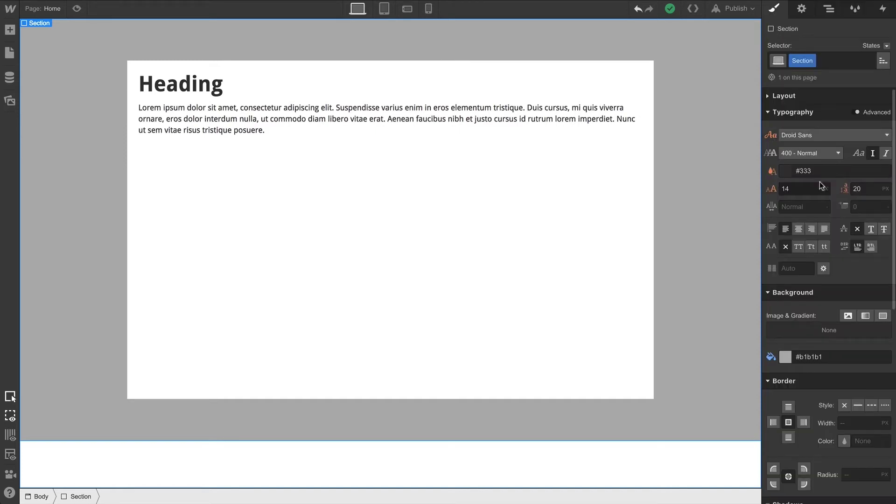
Give the Section the Lato font and bring up its text colour picker
left_click(821, 140)
scroll(827, 201, "down", 2)
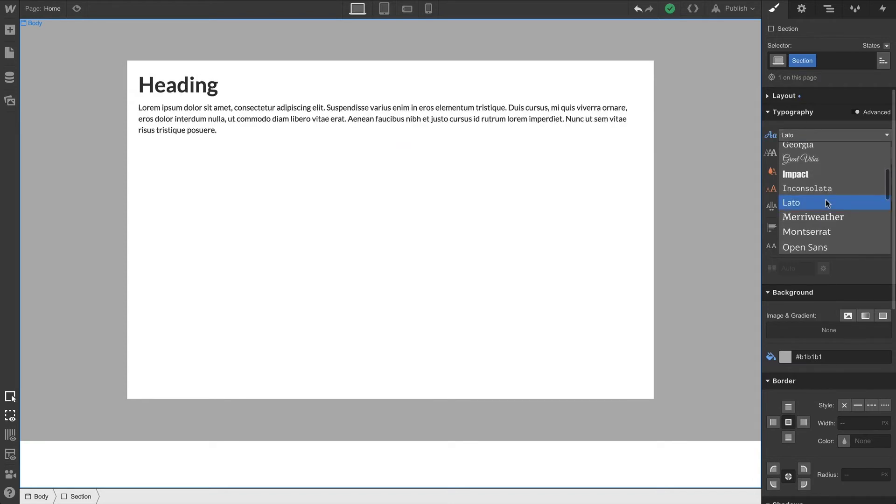
left_click(826, 202)
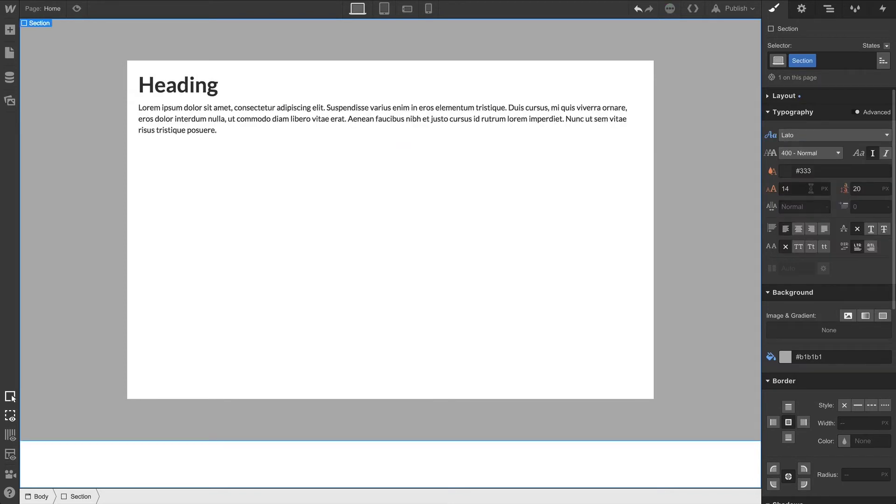
left_click(786, 171)
left_click(777, 168)
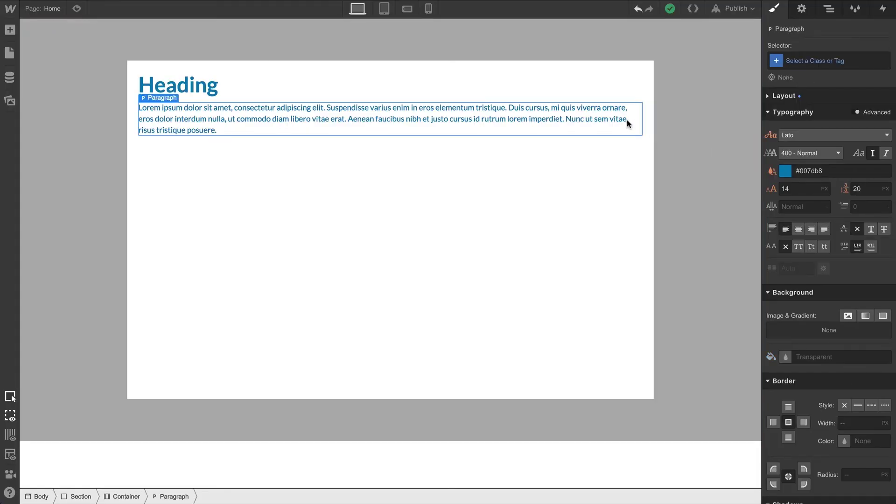
left_click(771, 172)
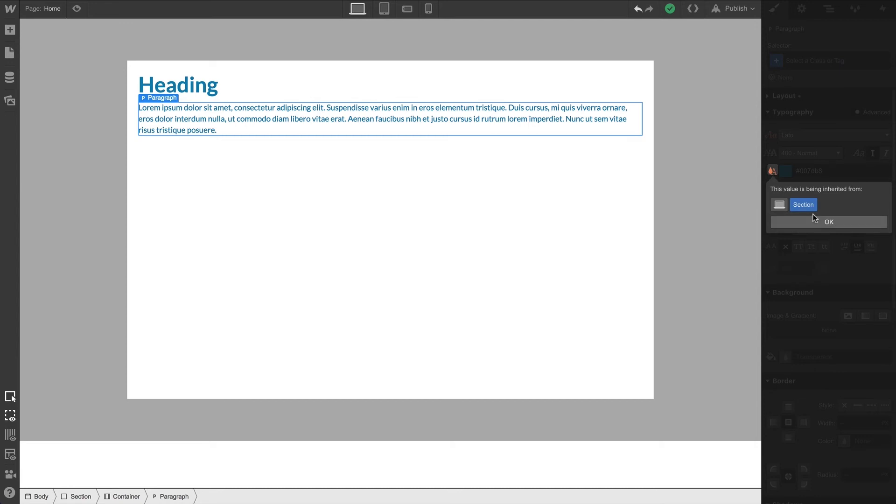
left_click(814, 219)
left_click(786, 171)
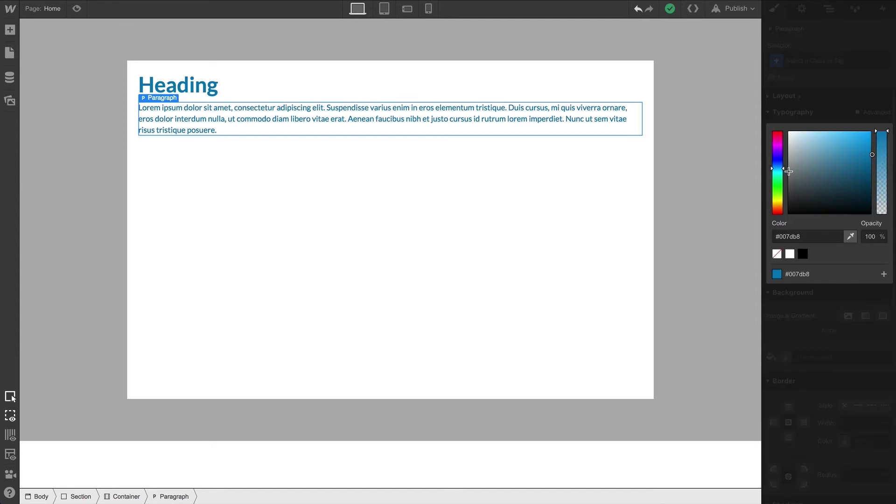
left_click_drag(791, 174, 790, 204)
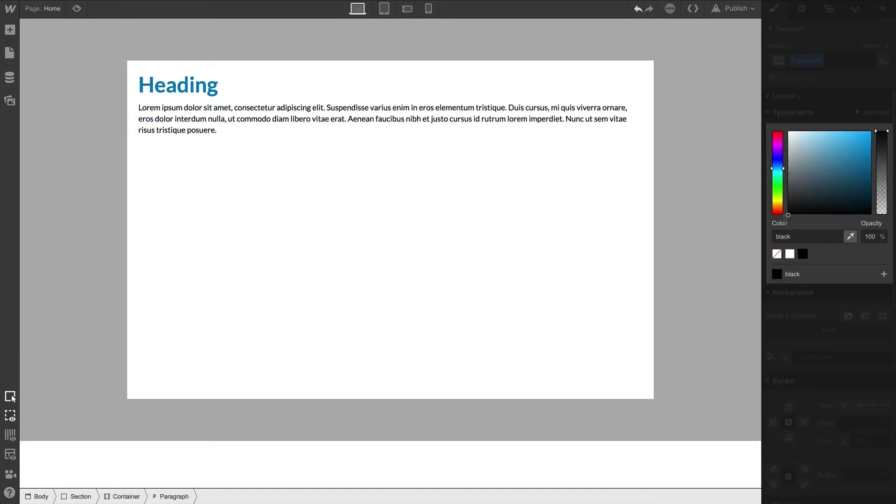
left_click(792, 114)
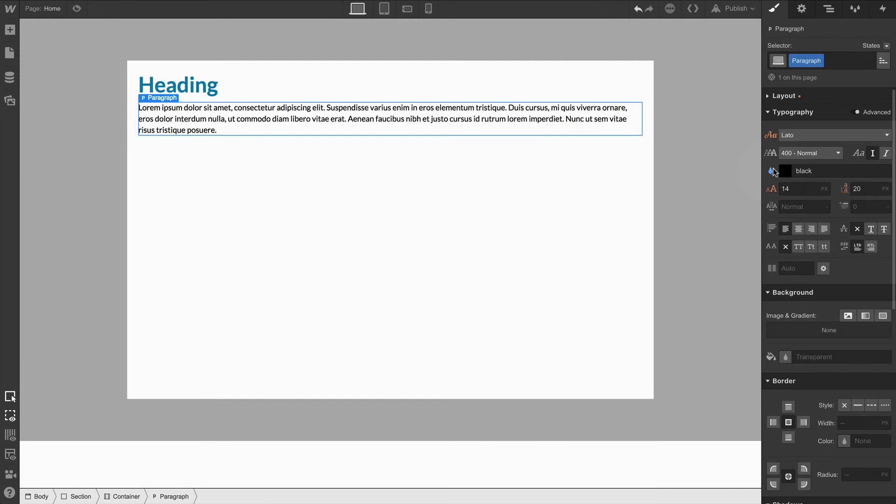
left_click(773, 170)
left_click(797, 192)
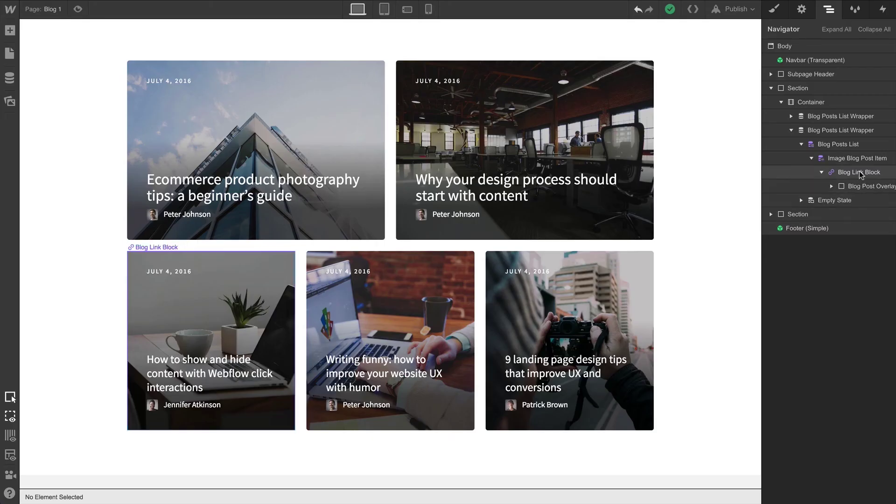
Select the Blog Link Block and set its Typography font to PT Serif
left_click(859, 171)
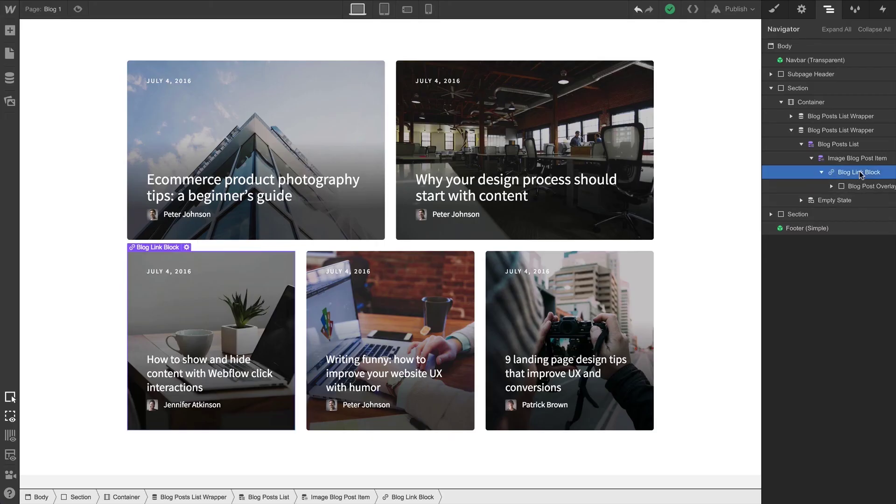
left_click(220, 367)
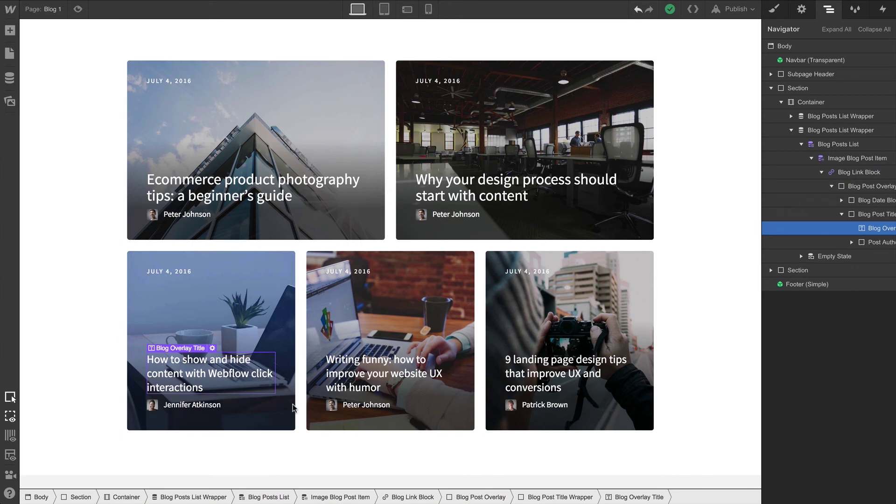
left_click(406, 497)
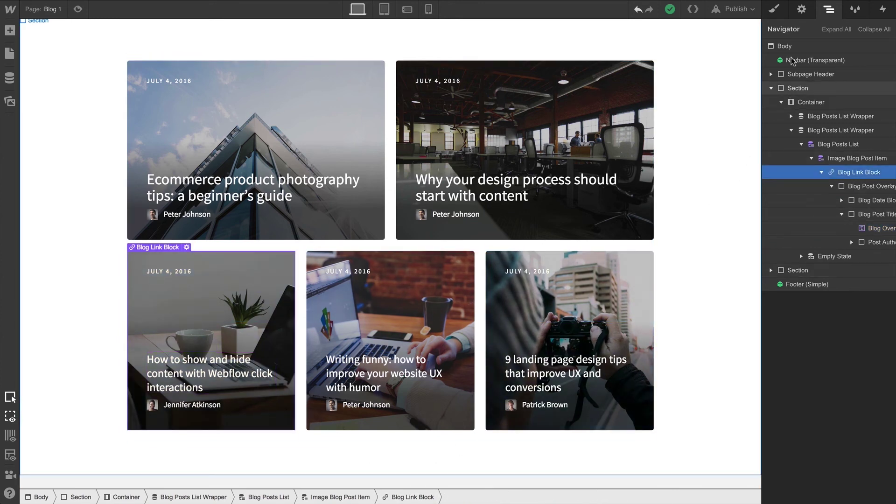
left_click(774, 10)
left_click(833, 136)
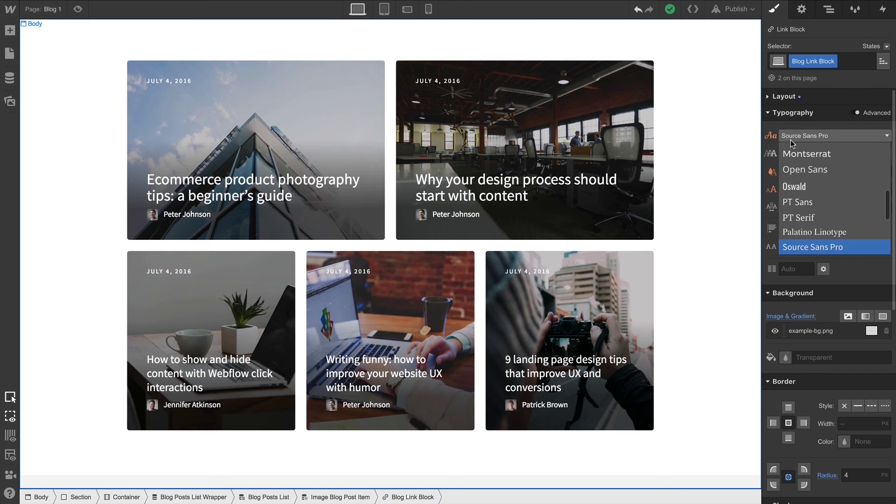
left_click(796, 217)
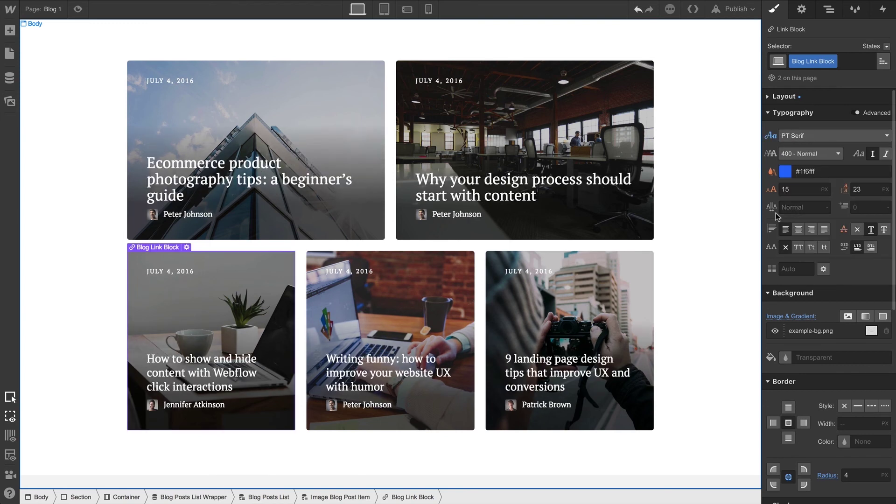
left_click(234, 374)
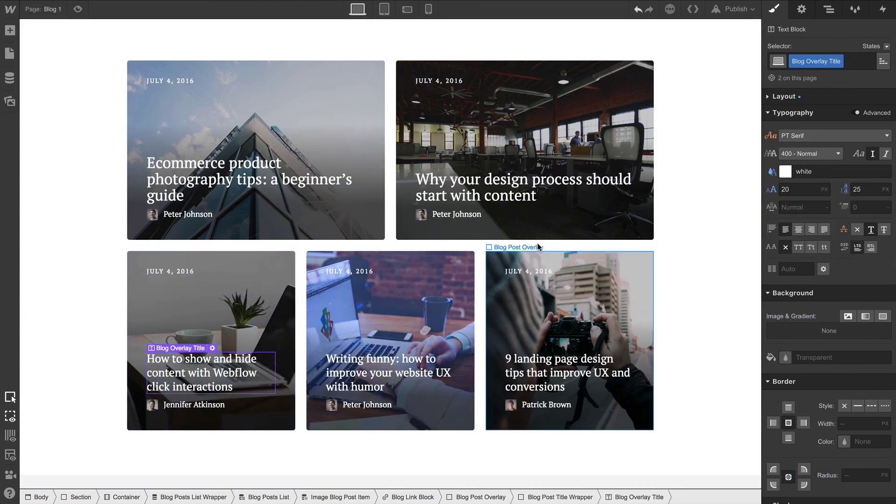
left_click(767, 136)
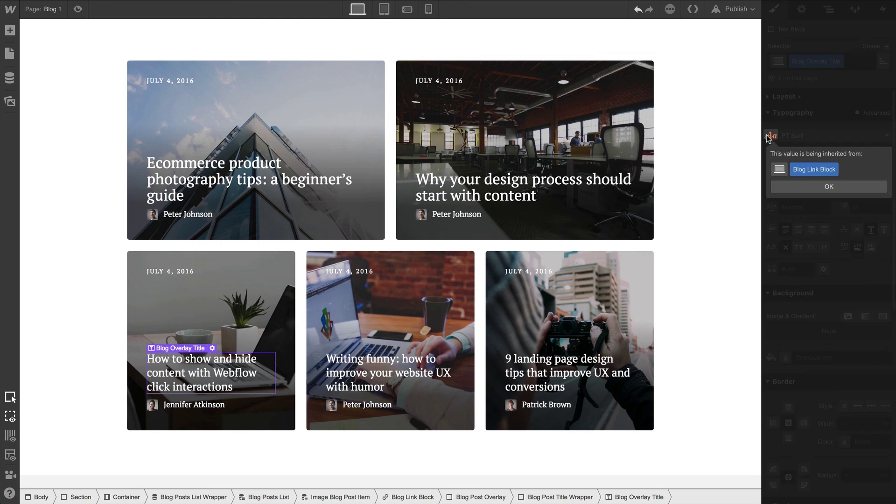
left_click(789, 187)
left_click(813, 133)
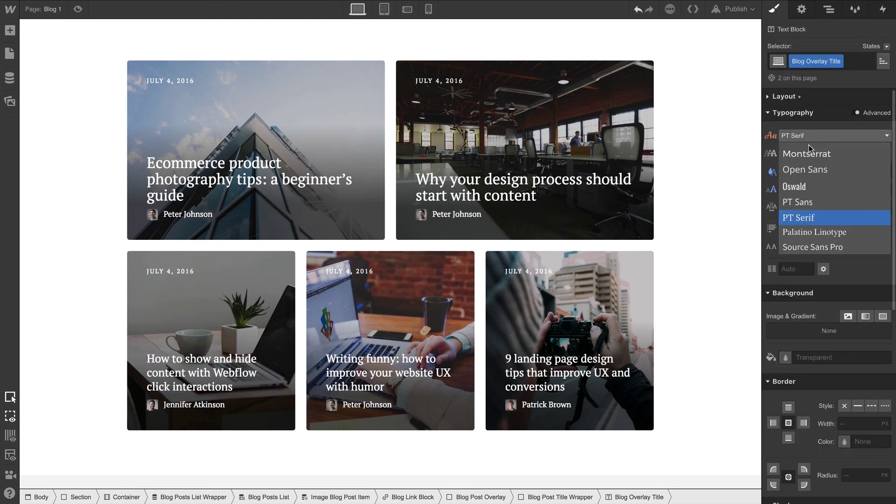
left_click(806, 187)
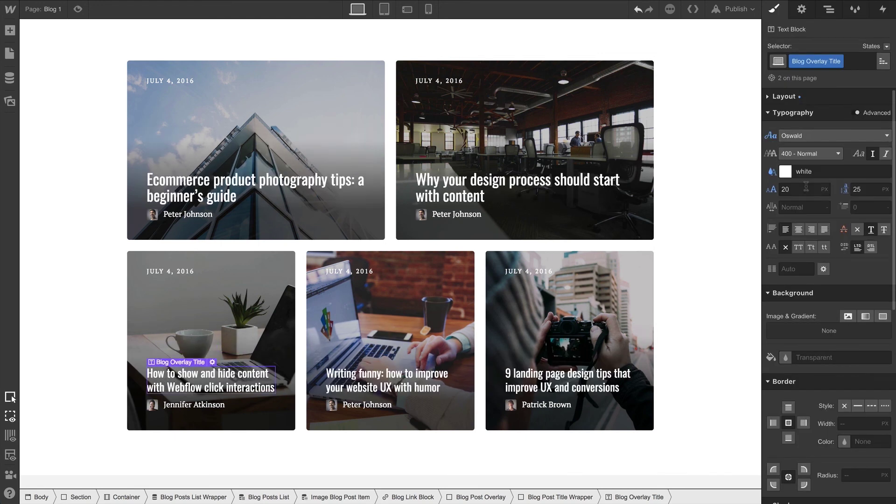
left_click(771, 136)
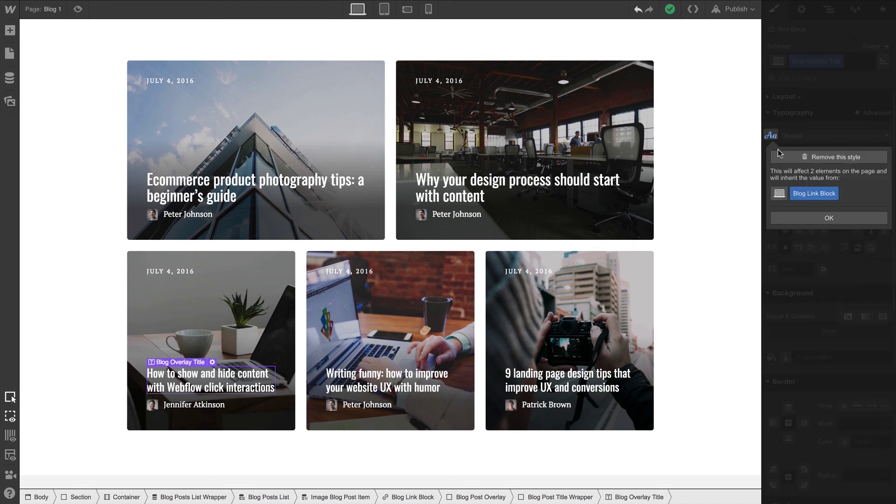
left_click(783, 156)
left_click(773, 137)
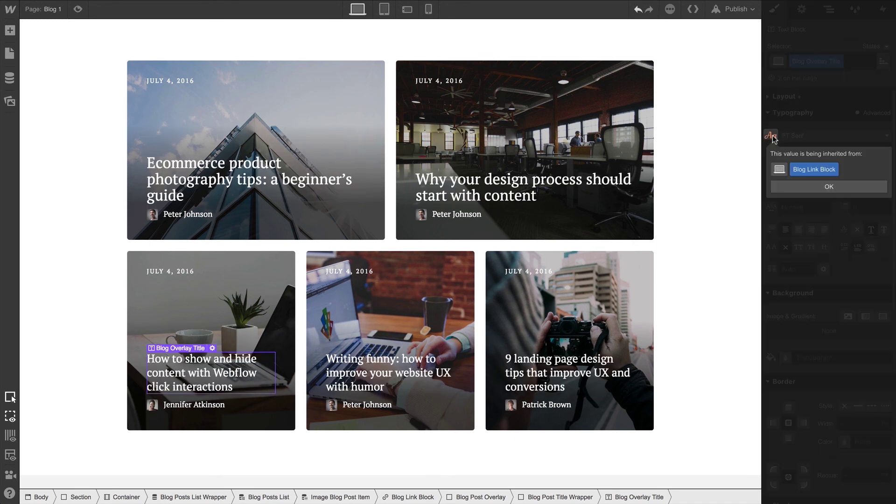